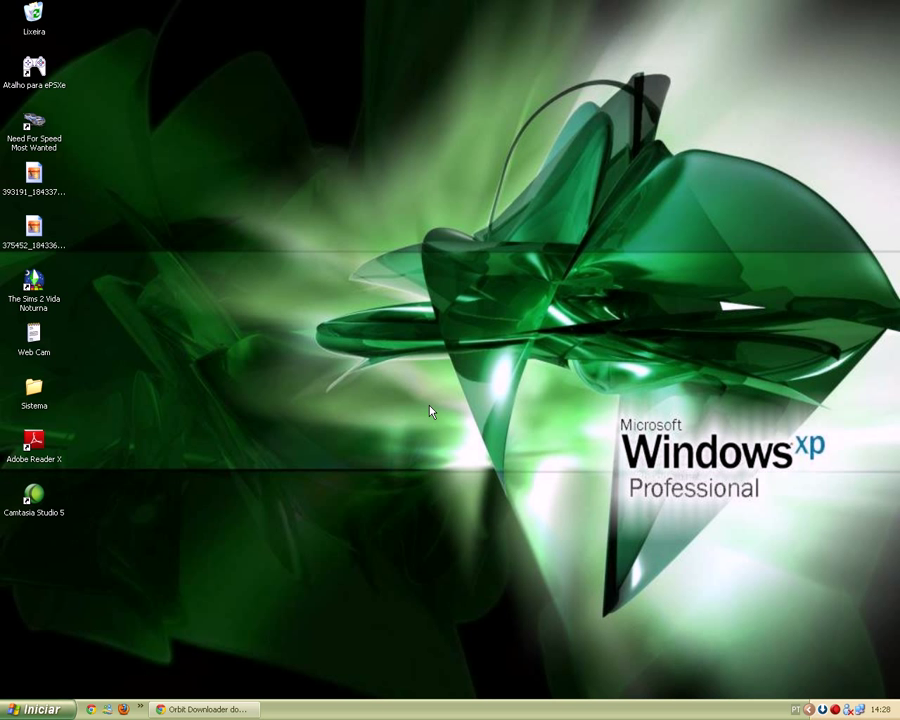
# Download OrbitDownloaderSetup.exe from the Orbit Downloader page on Baixaki to C:\Downloads\ and close the transfer window
pyautogui.click(232, 709)
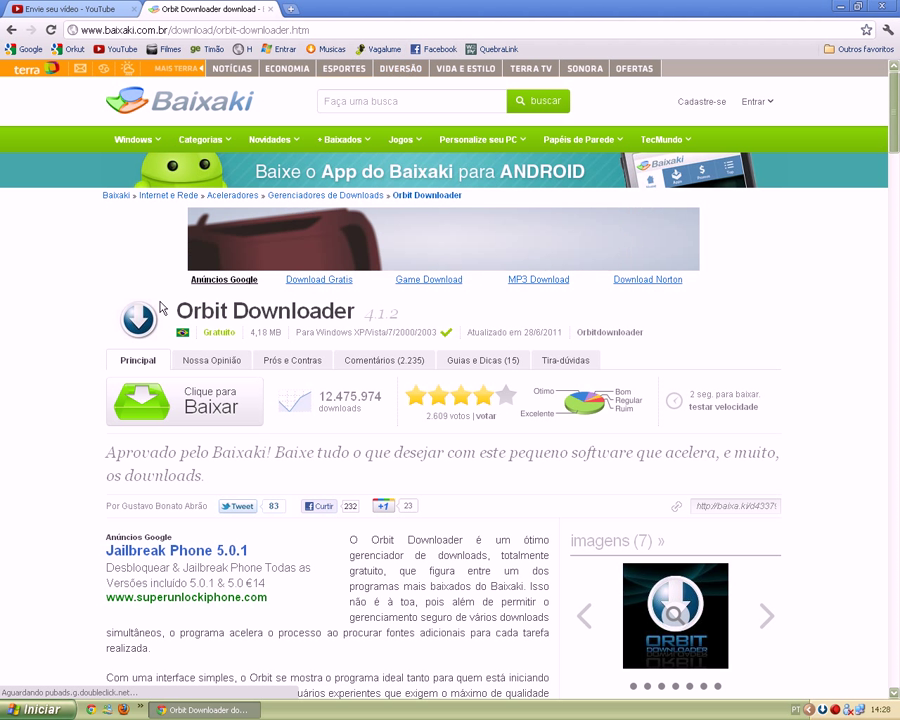
pyautogui.moveTo(163, 310); pyautogui.dragTo(367, 315)
pyautogui.click(367, 315)
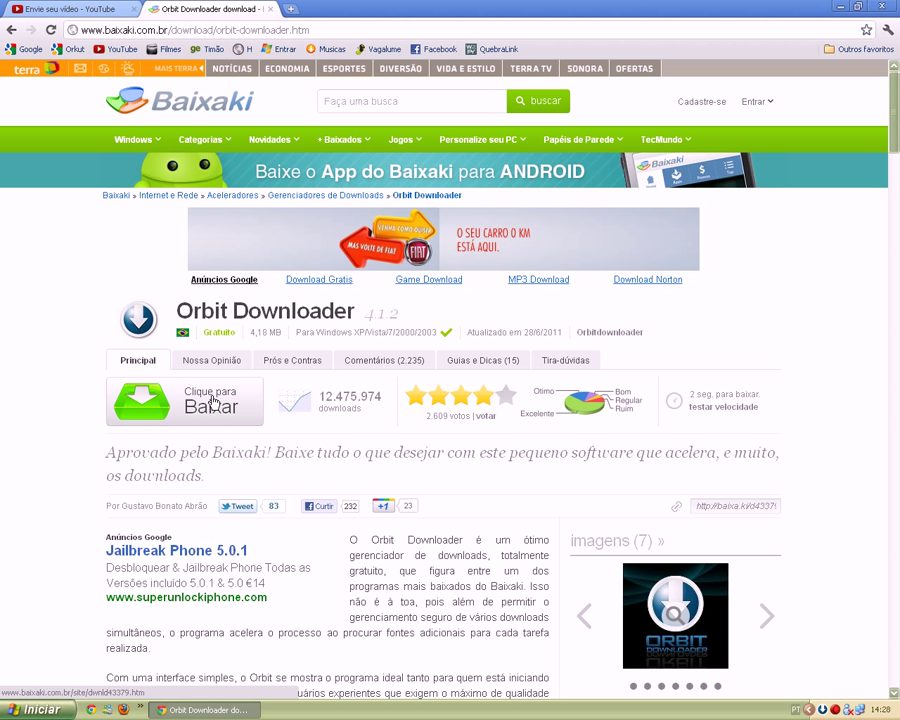
pyautogui.click(209, 405)
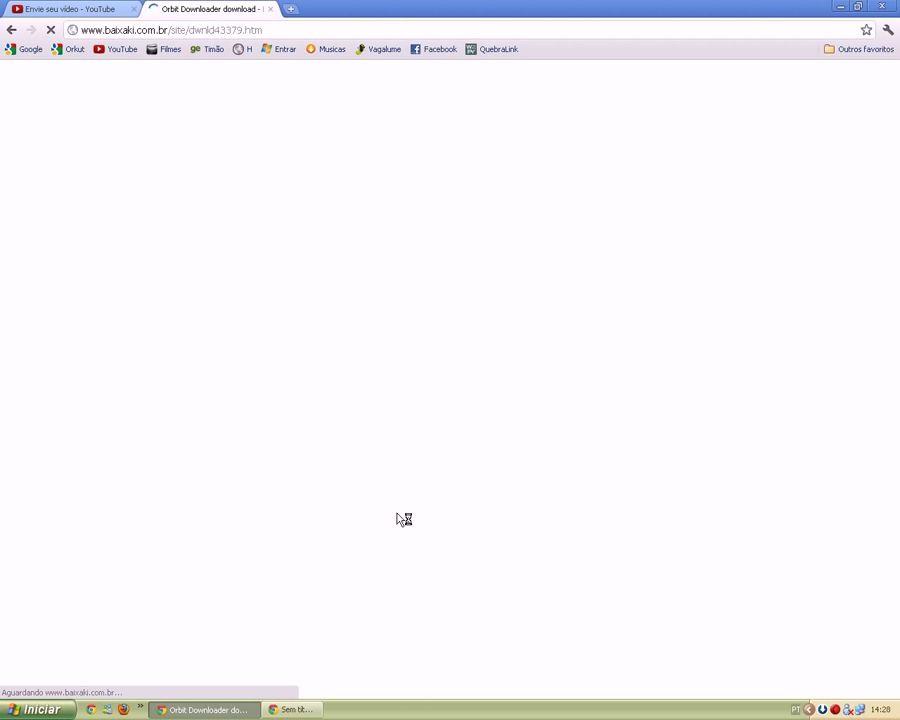
pyautogui.click(306, 709)
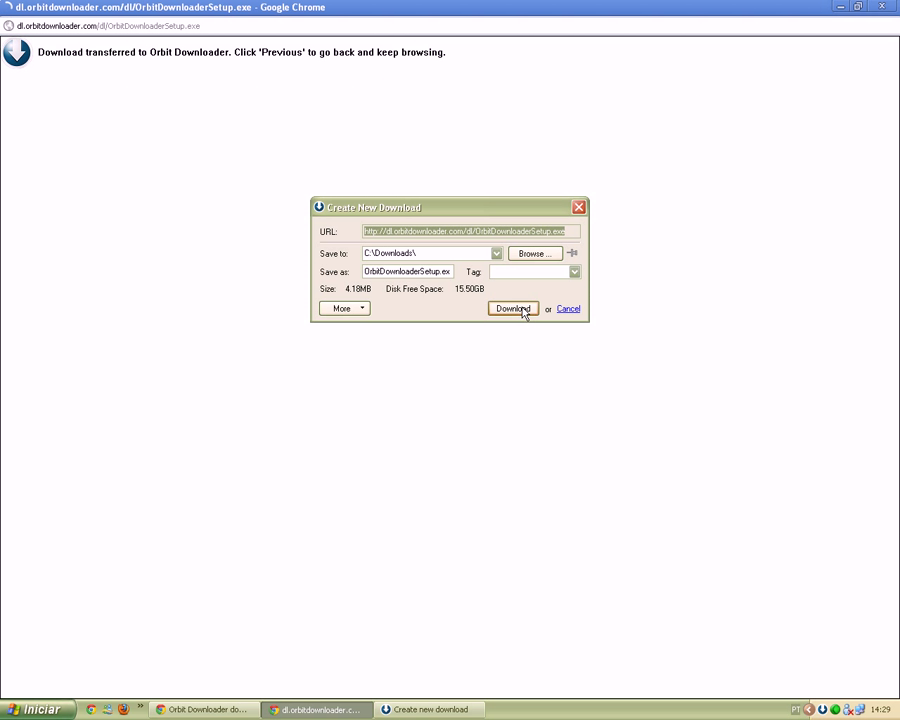
pyautogui.click(523, 311)
pyautogui.click(881, 6)
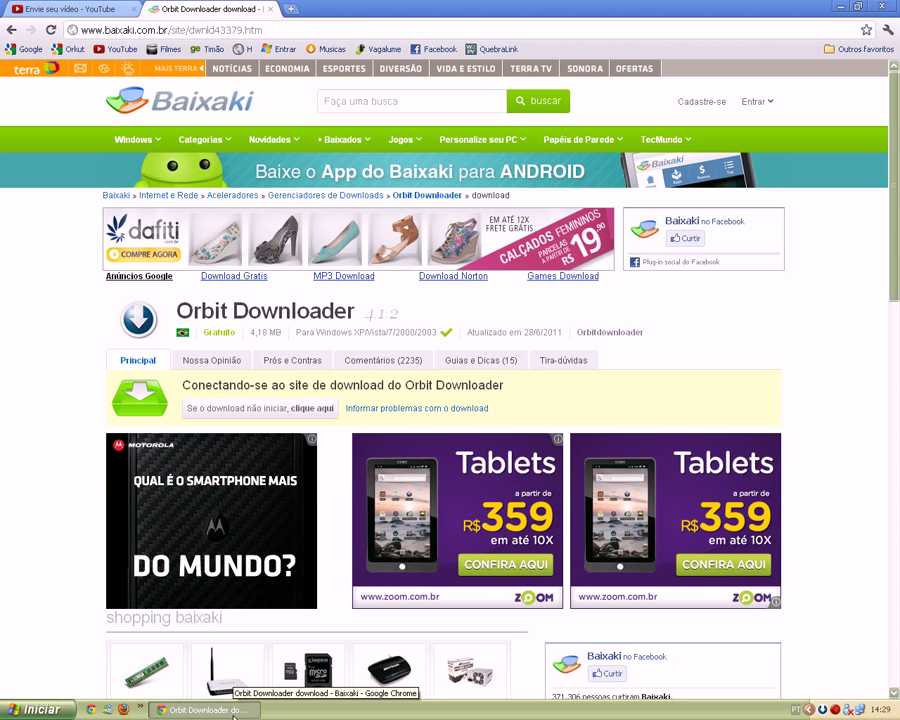
# Minimize the browser and launch the downloaded OrbitDownloaderSetup.exe from Orbit's download notification
pyautogui.click(234, 712)
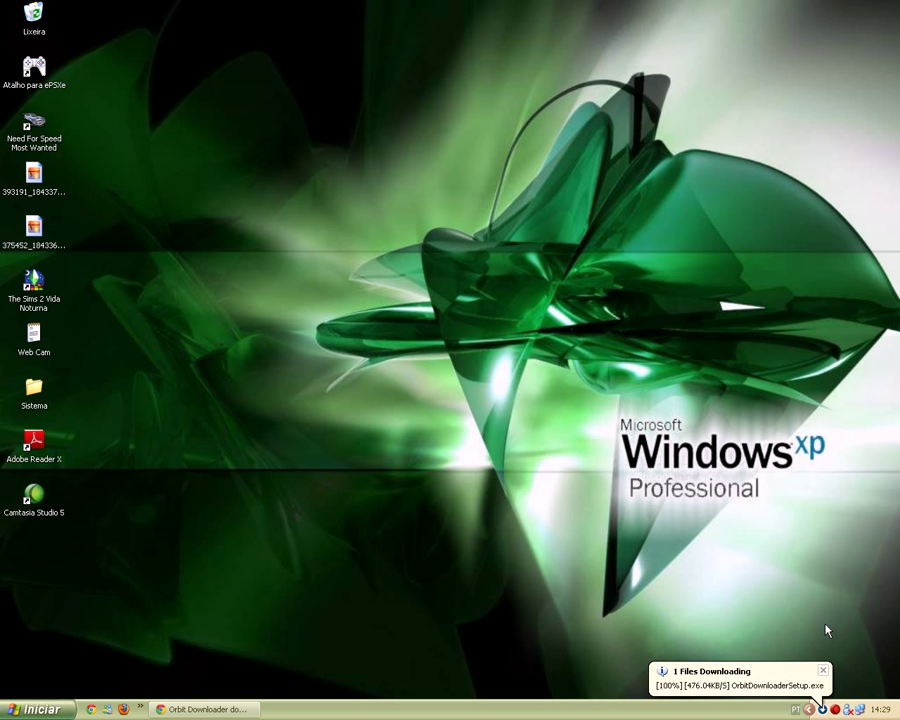
pyautogui.click(823, 670)
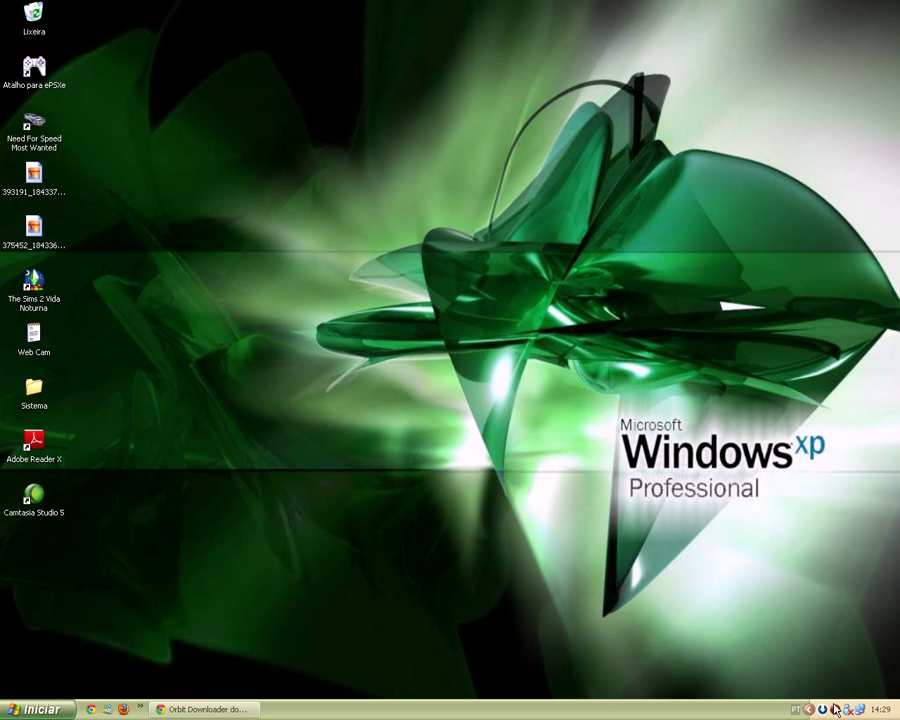
pyautogui.click(822, 710)
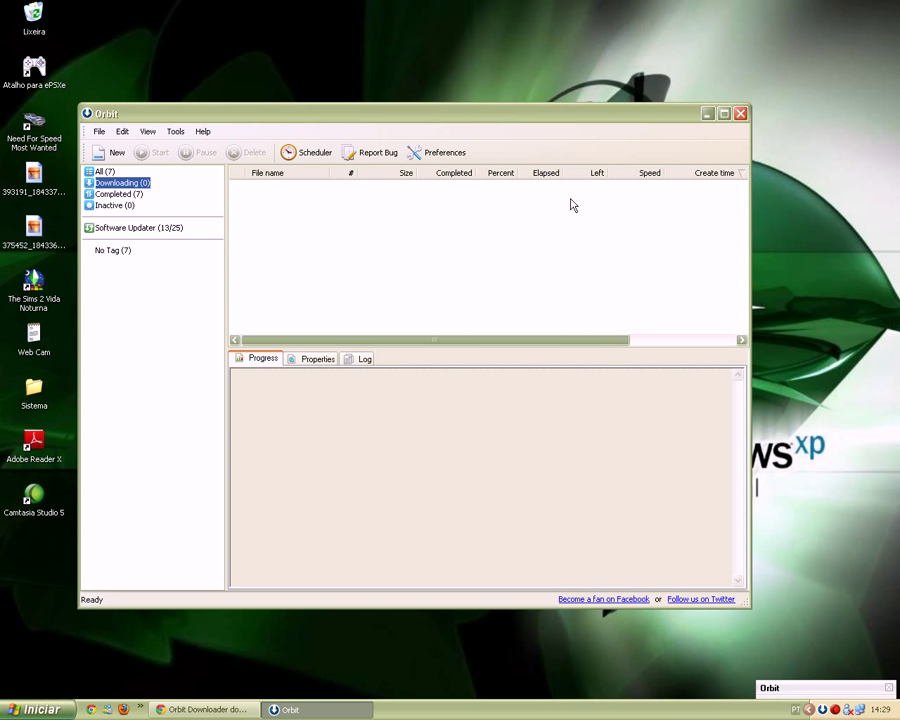
pyautogui.click(740, 114)
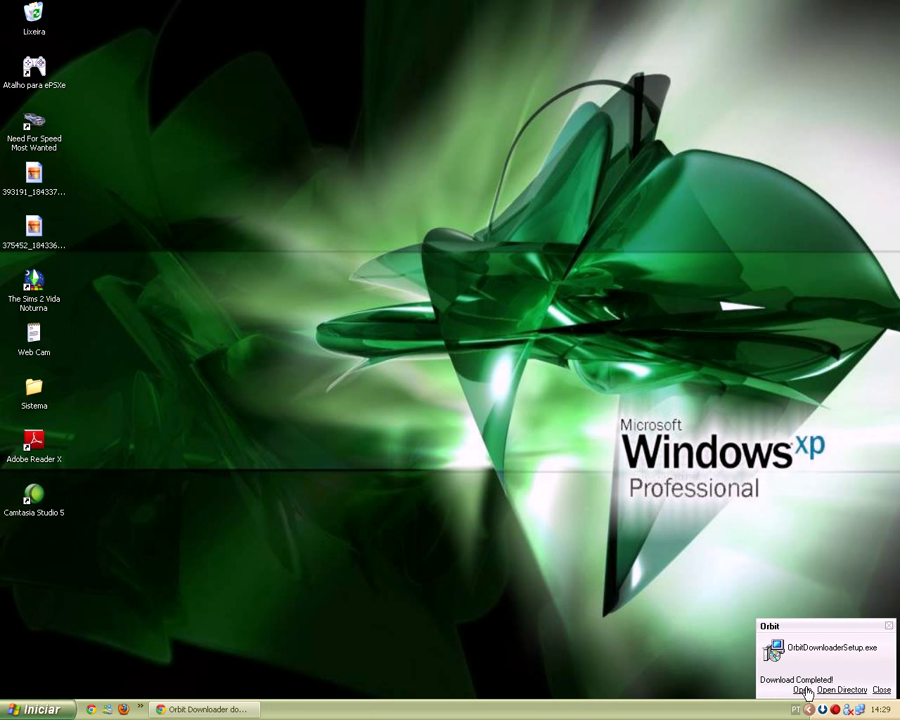
pyautogui.click(799, 689)
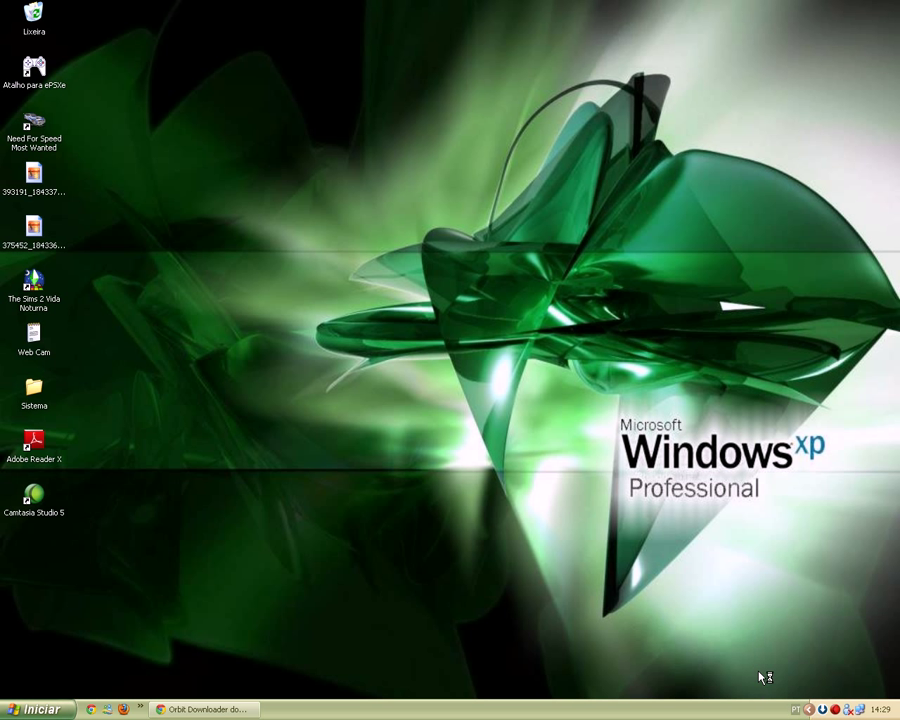
pyautogui.rightClick(838, 710)
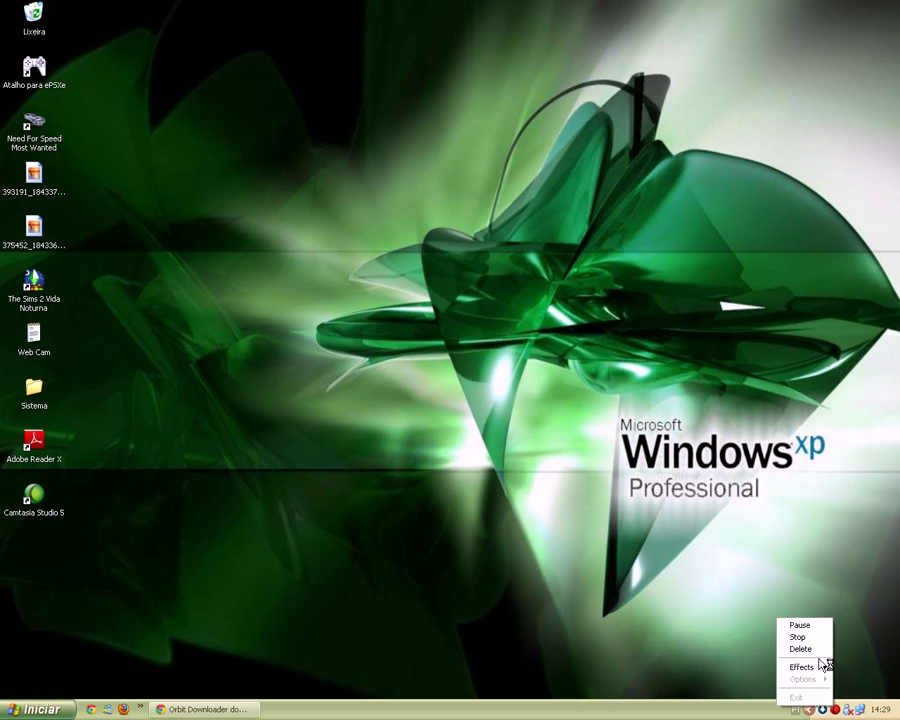
pyautogui.click(820, 626)
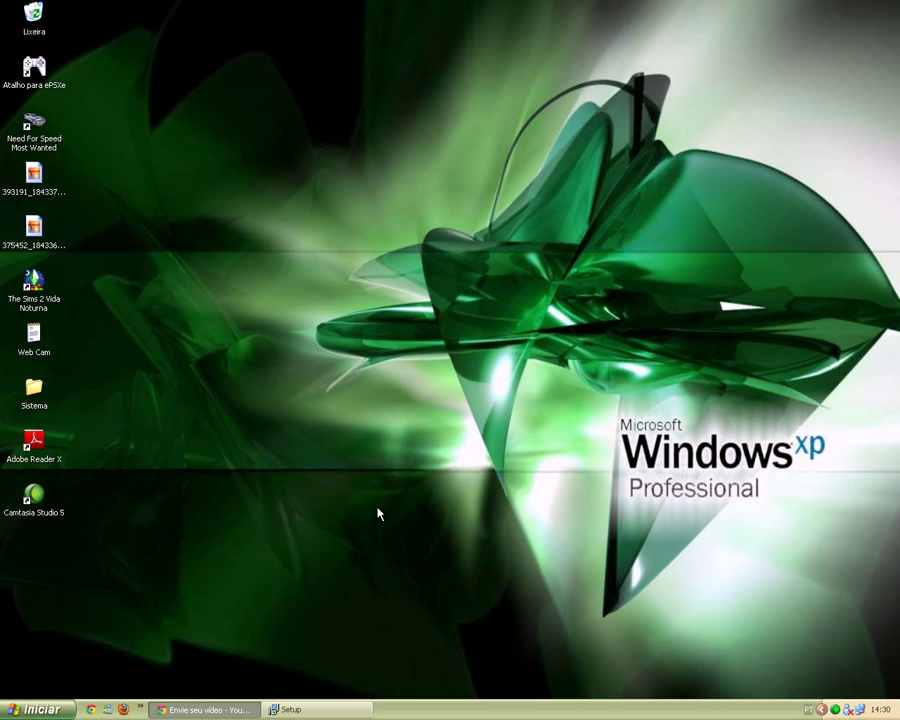
# Accept the license agreement in the Orbit Downloader setup and keep the default destination folder C:\Arquivos de programas\Orbitdownloader
pyautogui.click(323, 709)
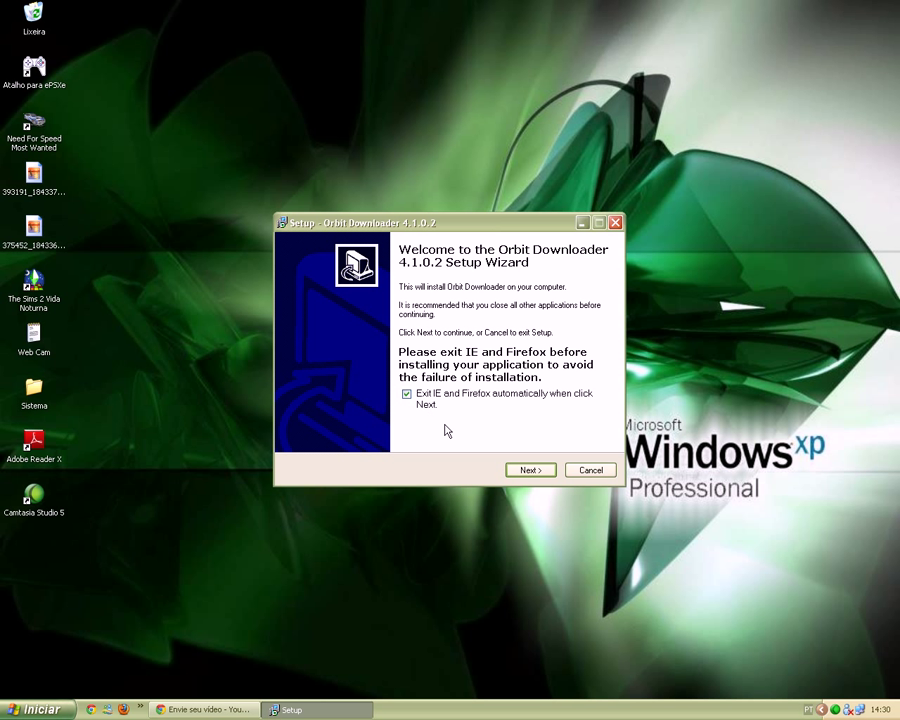
pyautogui.click(530, 471)
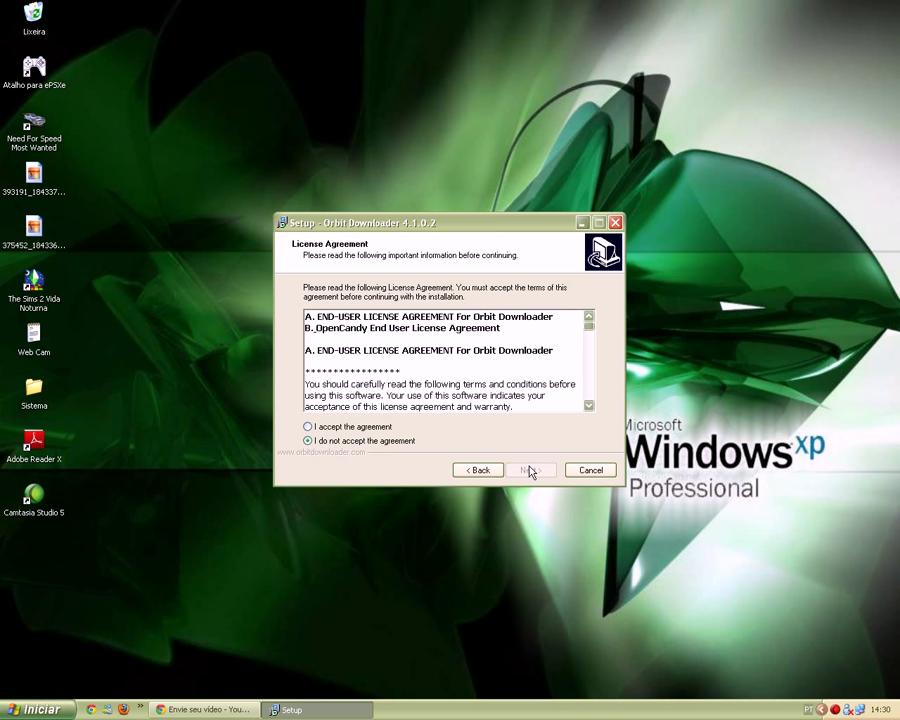
pyautogui.click(350, 427)
pyautogui.click(536, 471)
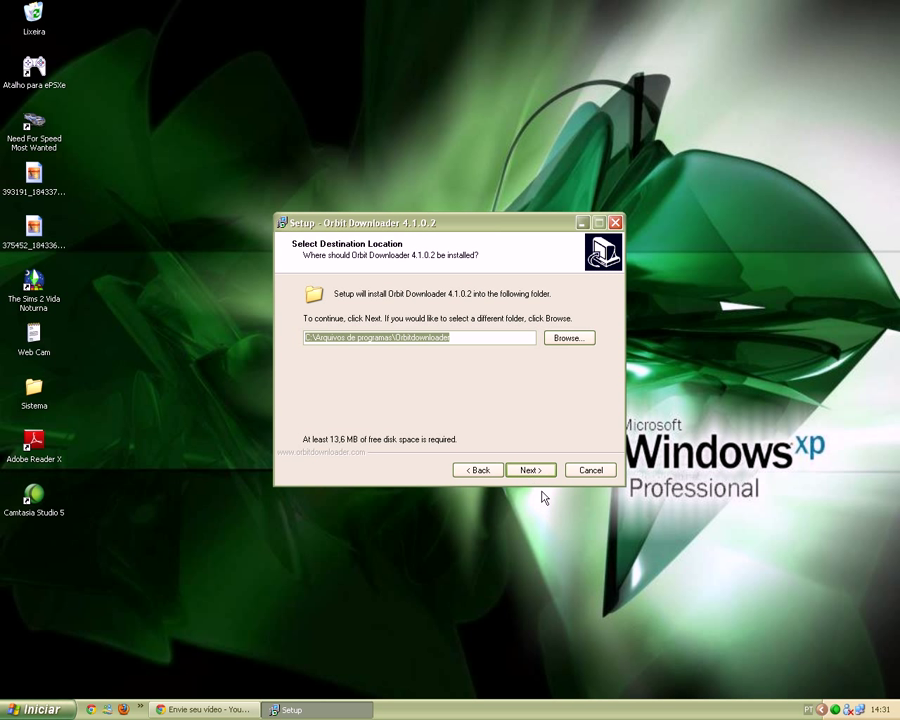
pyautogui.click(537, 471)
pyautogui.click(532, 471)
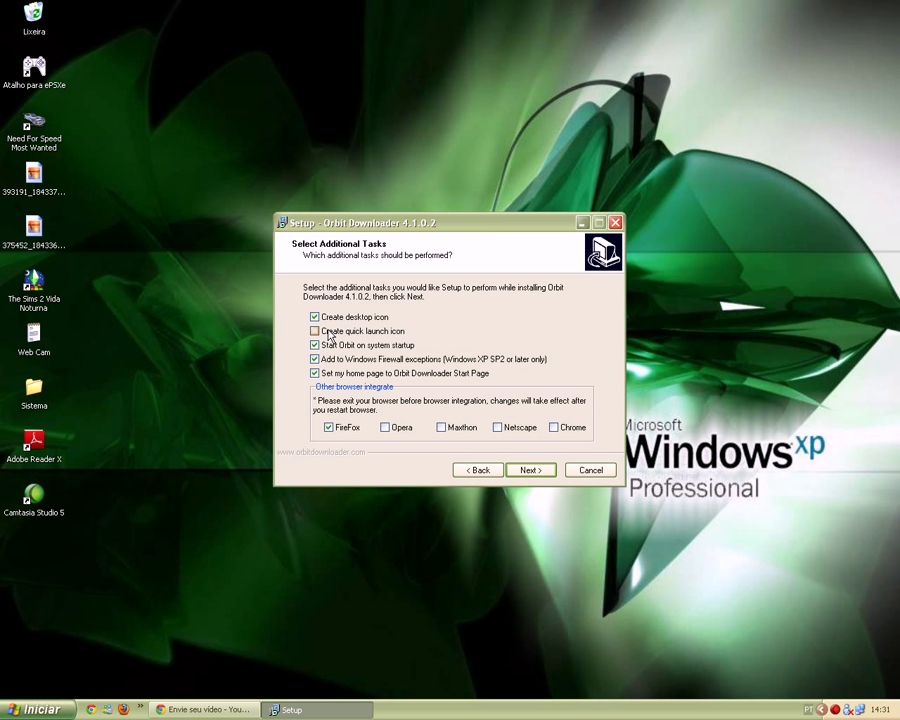
# In the additional tasks, turn off starting Orbit on system startup and enable integration with Chrome
pyautogui.click(372, 350)
pyautogui.click(556, 429)
pyautogui.click(538, 474)
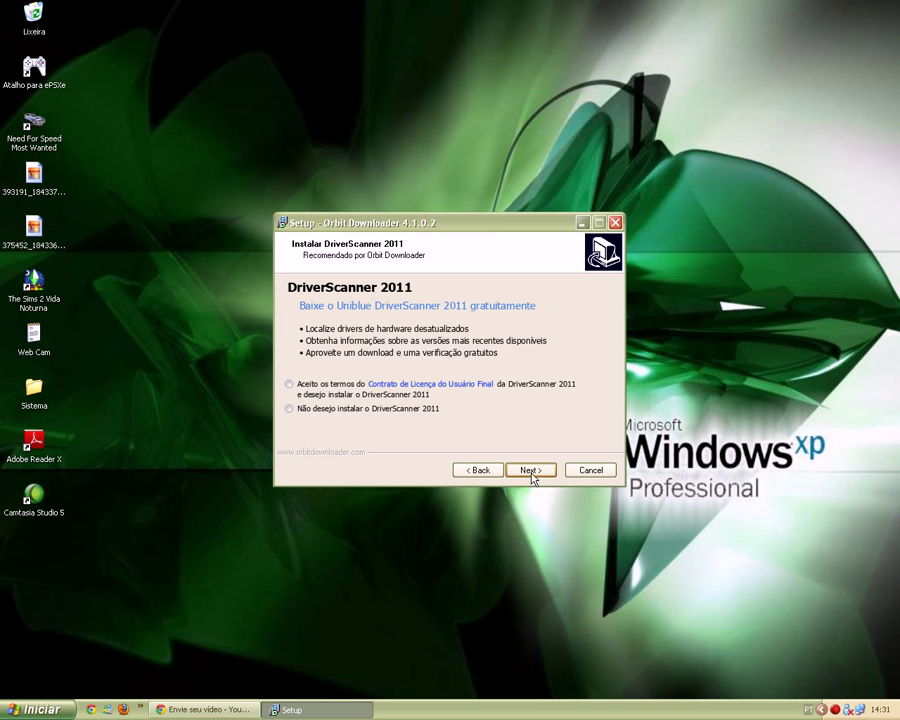
# Decline the DriverScanner 2011 offer and finish the installation with Run Orbit Downloader enabled
pyautogui.click(290, 410)
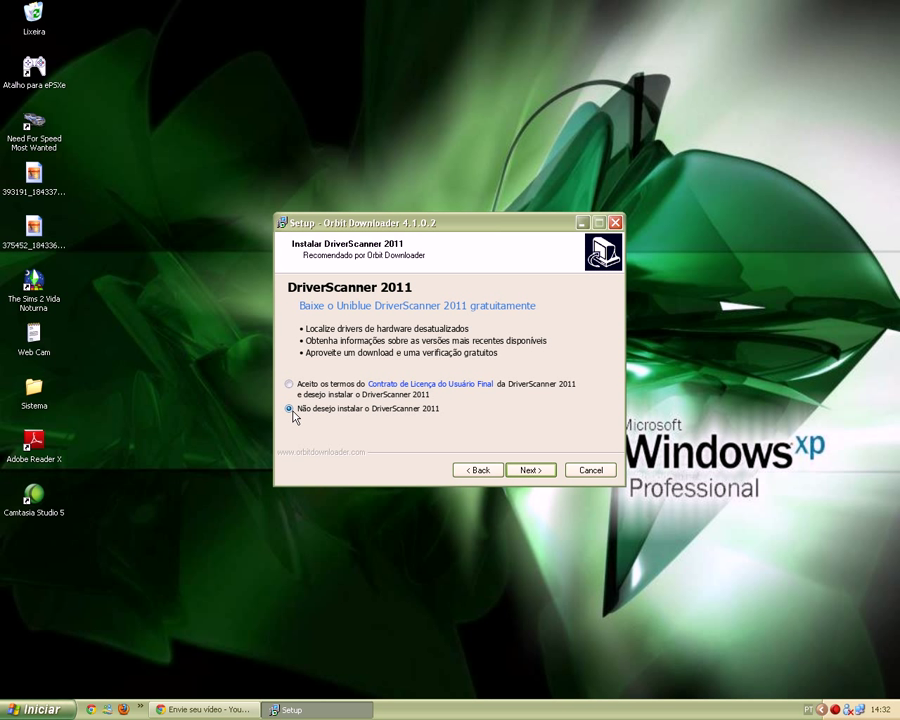
pyautogui.click(532, 474)
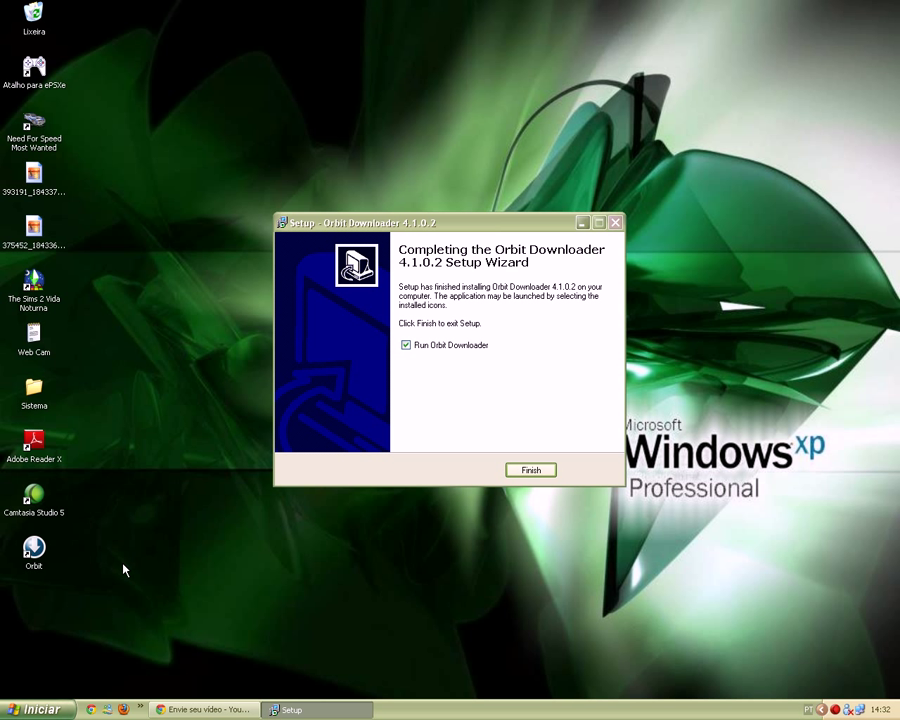
pyautogui.click(530, 471)
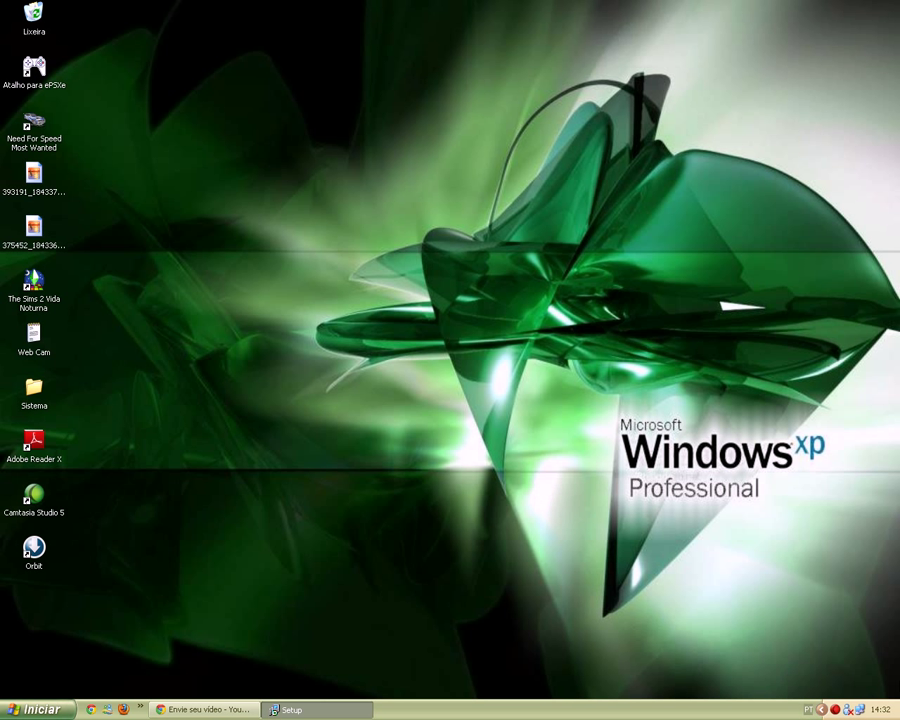
pyautogui.click(230, 708)
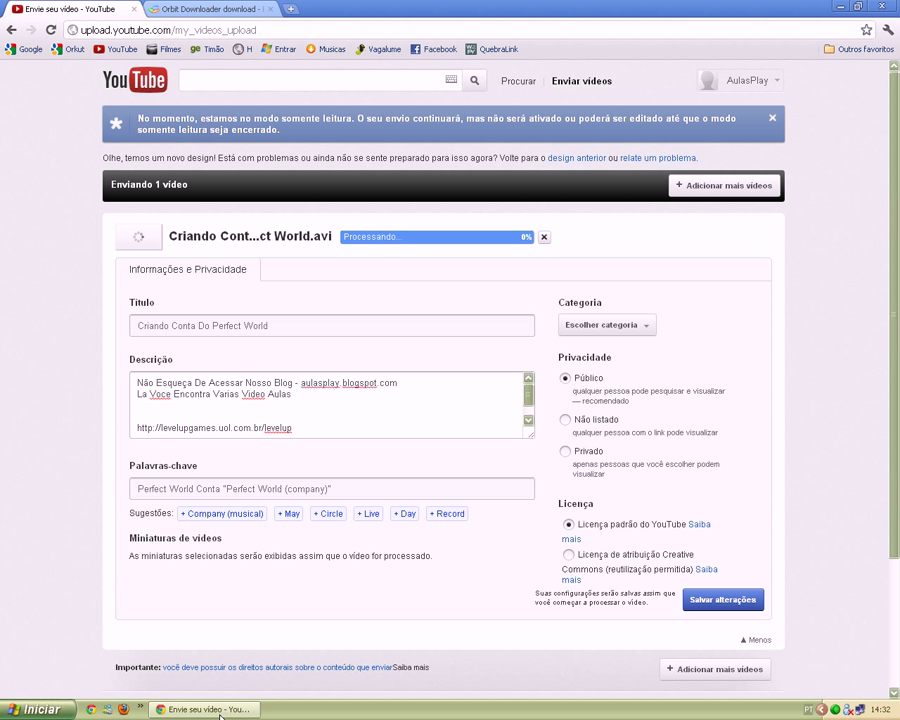
pyautogui.click(219, 712)
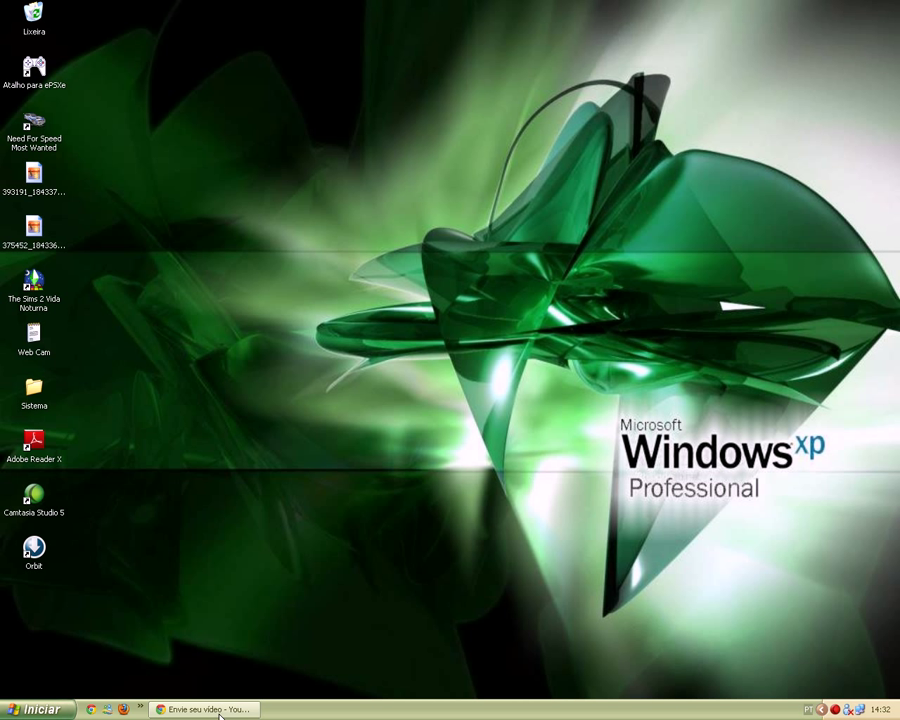
pyautogui.click(826, 712)
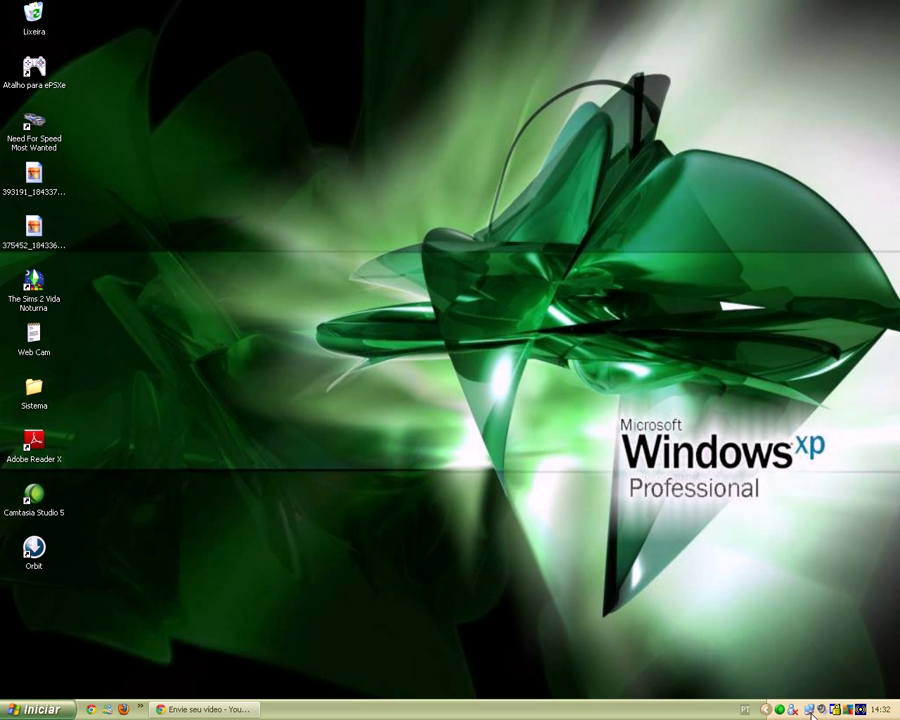
pyautogui.rightClick(861, 709)
pyautogui.click(845, 706)
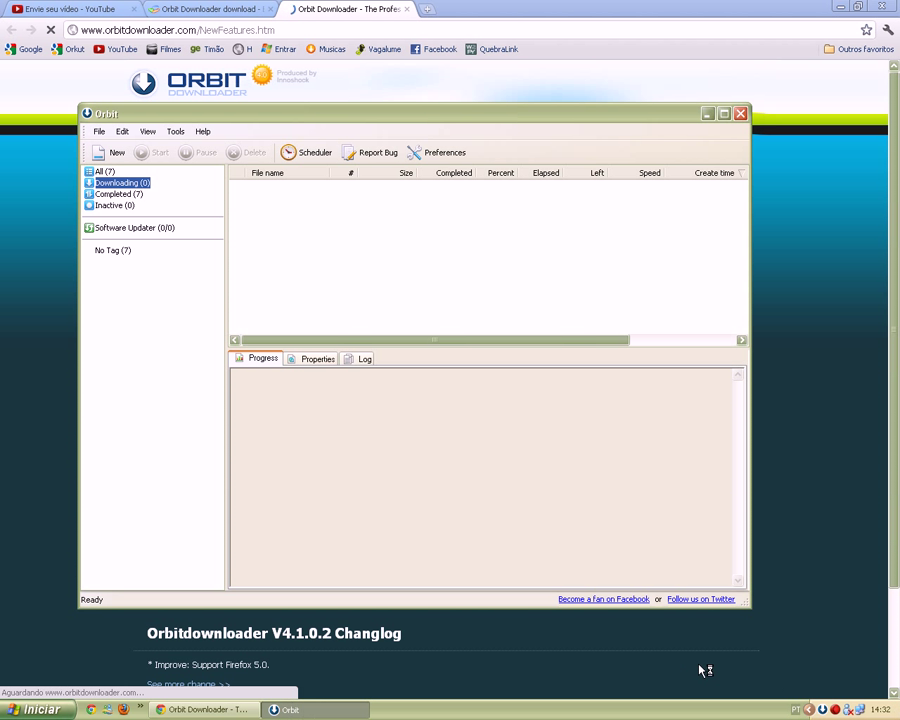
pyautogui.rightClick(837, 708)
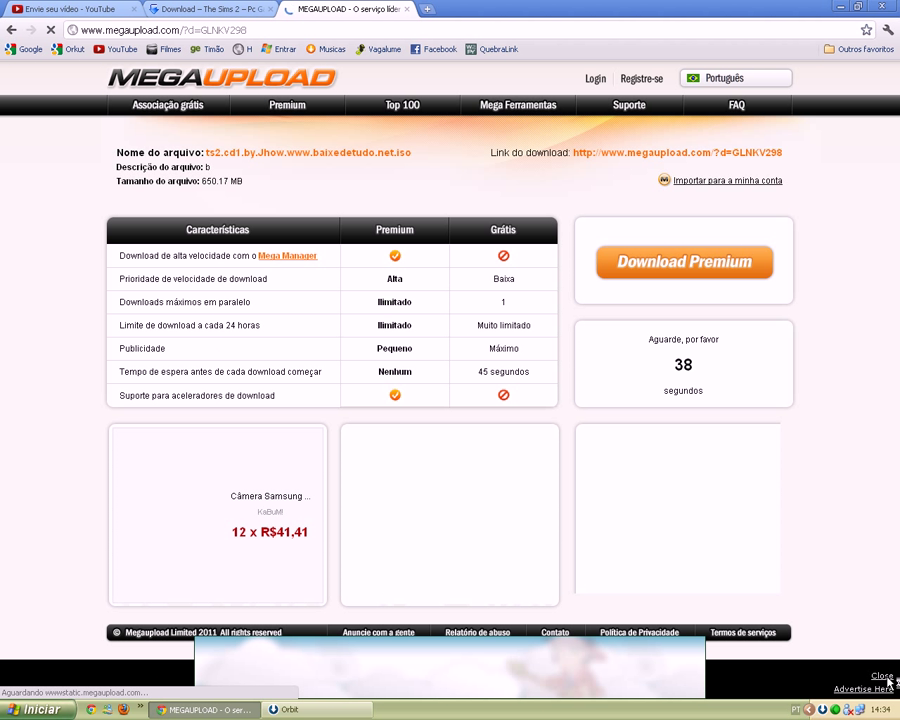
# Remove all entries from Orbit's completed downloads without deleting the real files, and return to the Downloading list
pyautogui.click(245, 711)
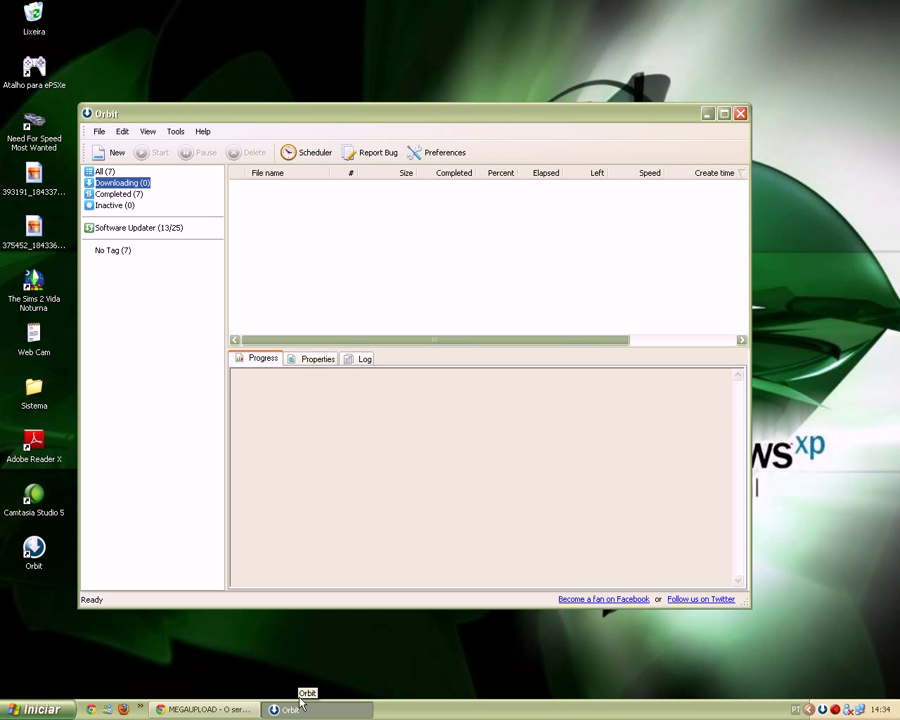
pyautogui.moveTo(322, 112); pyautogui.dragTo(372, 92)
pyautogui.click(165, 175)
pyautogui.moveTo(383, 252); pyautogui.dragTo(268, 162)
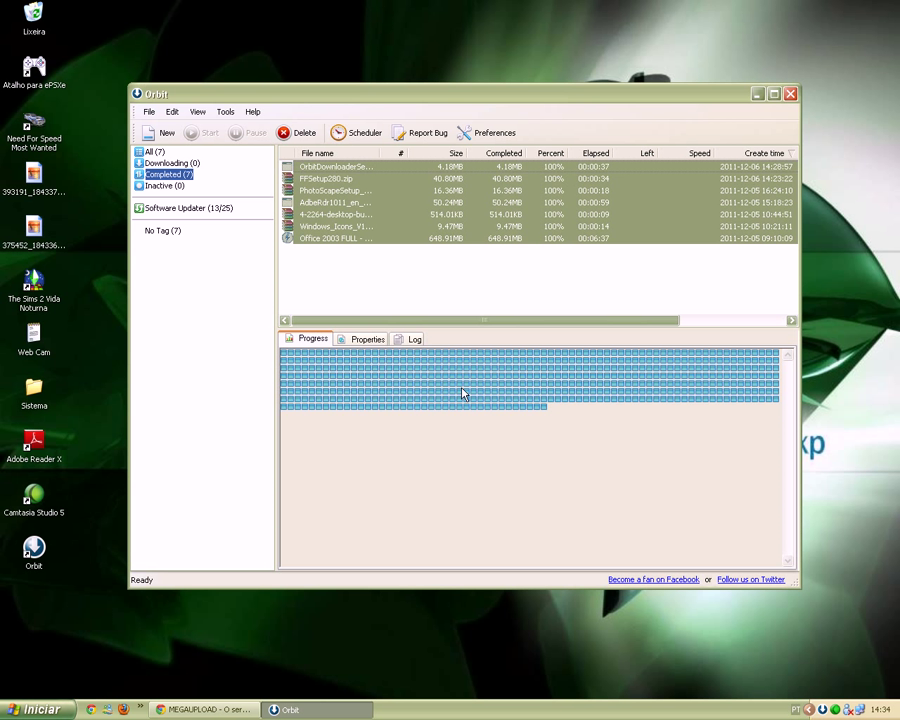
pyautogui.press('Delete')
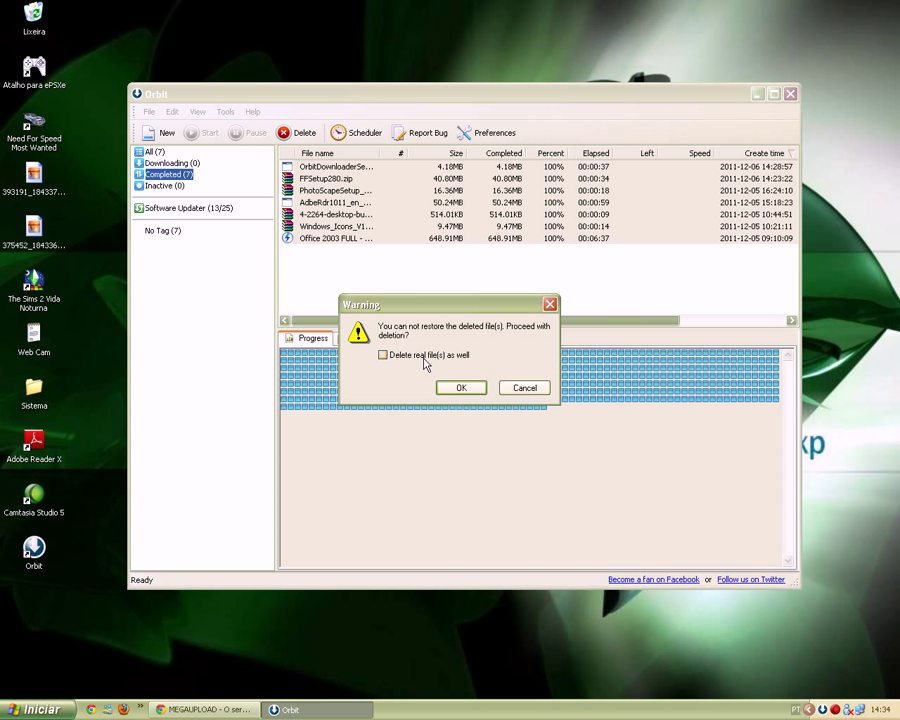
pyautogui.press('Return')
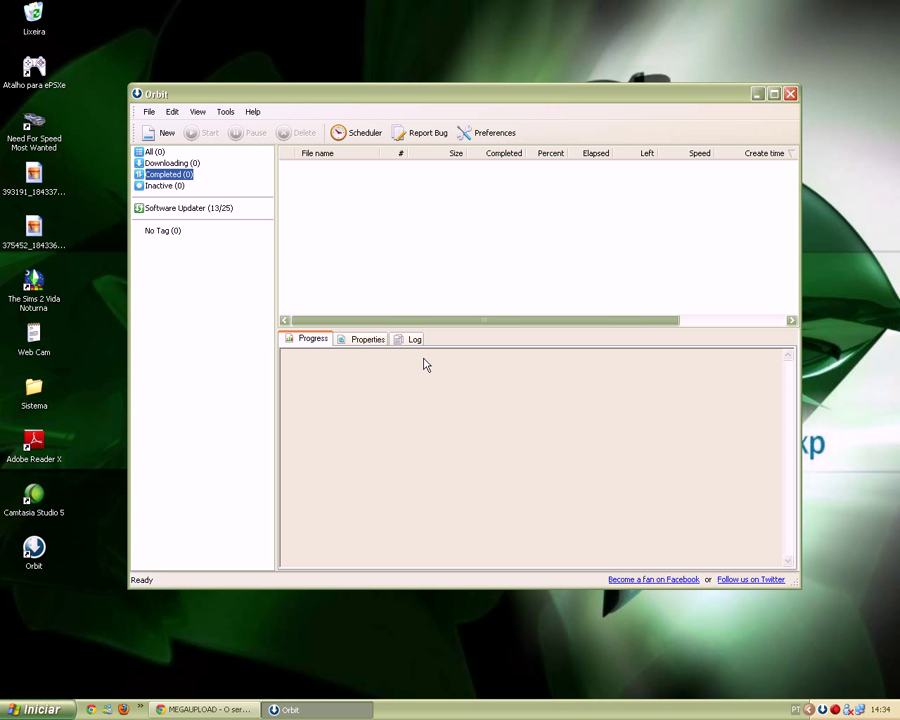
pyautogui.click(192, 164)
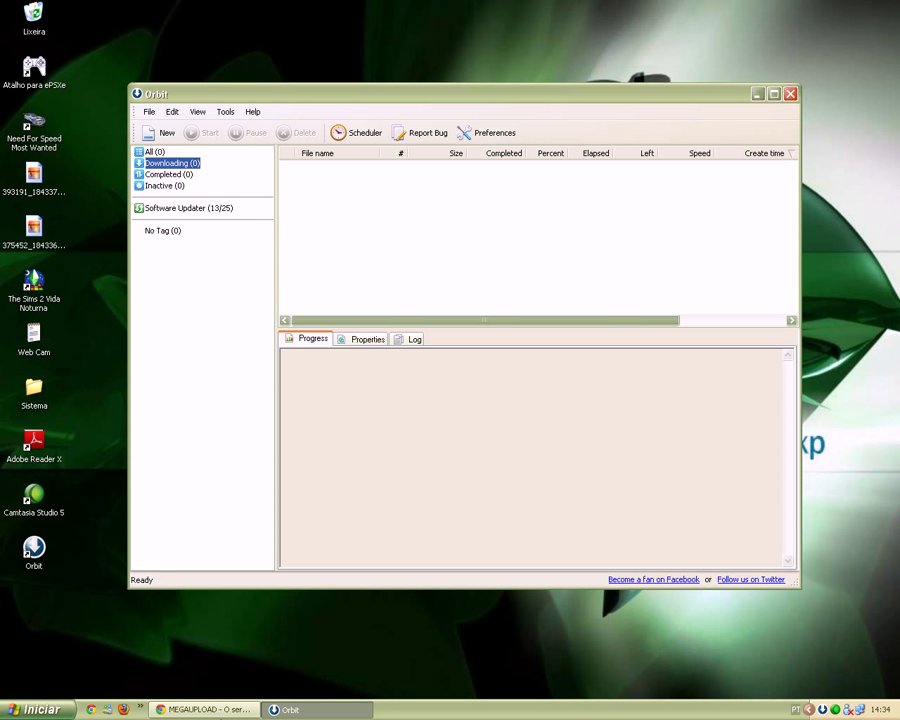
pyautogui.click(210, 709)
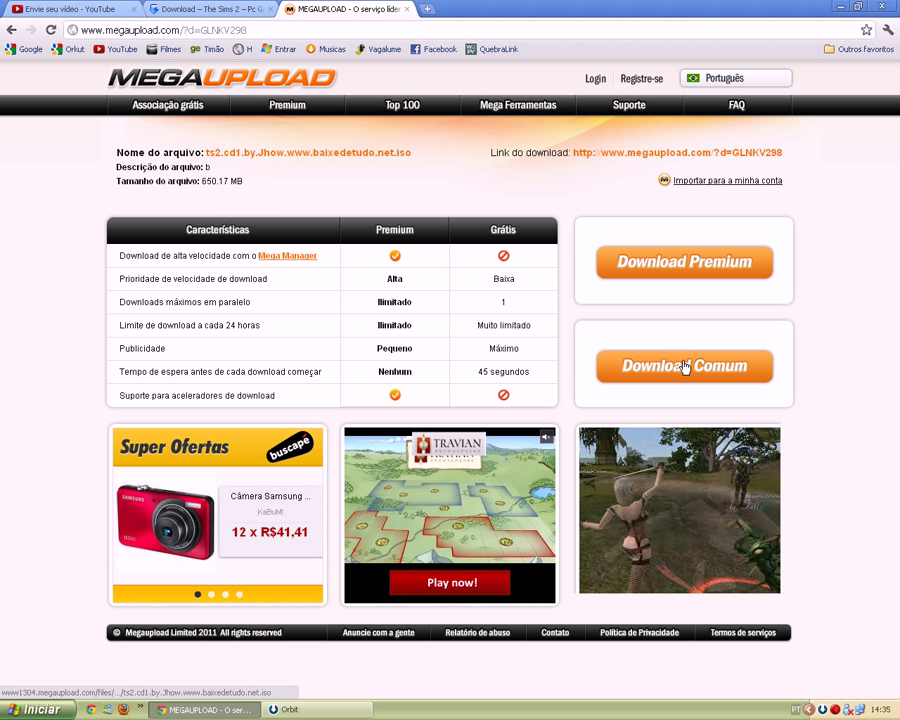
pyautogui.rightClick(735, 376)
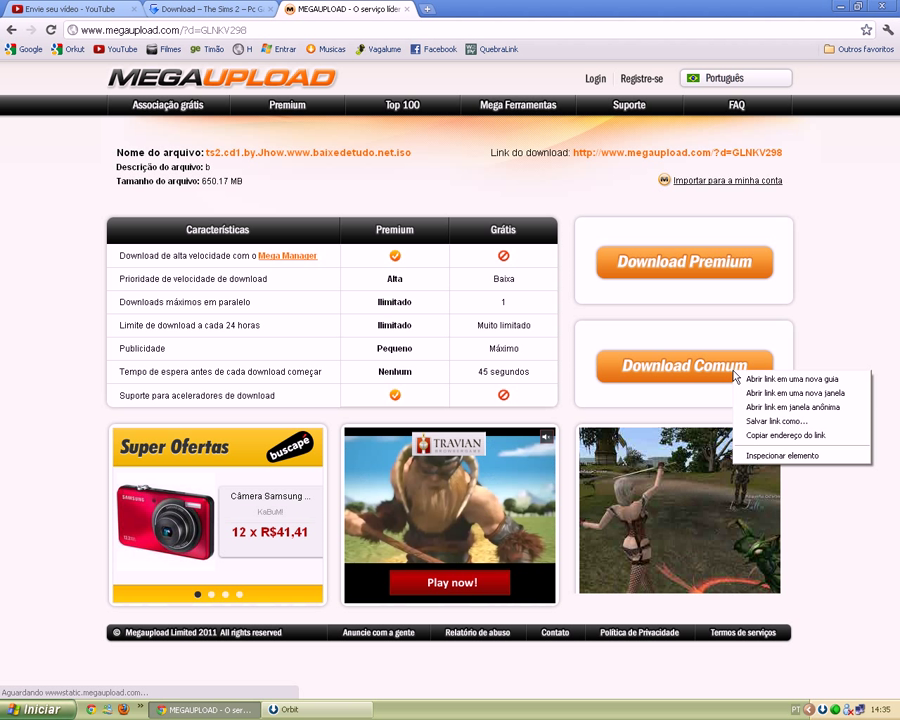
pyautogui.click(771, 433)
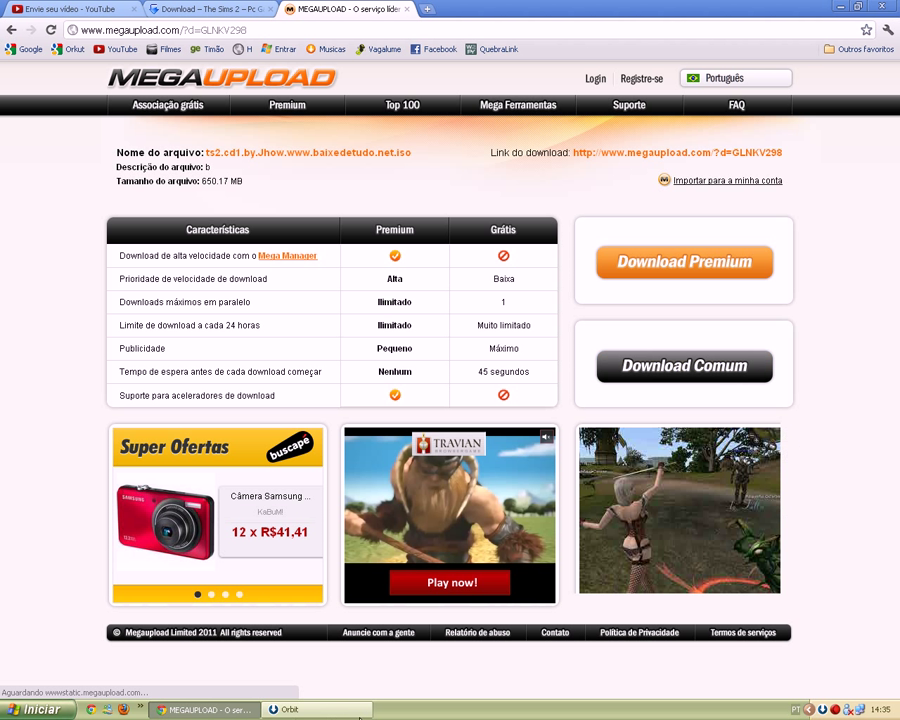
# Start a new Orbit download from the copied Megaupload link, saving the file to C:\Downloads\
pyautogui.click(288, 709)
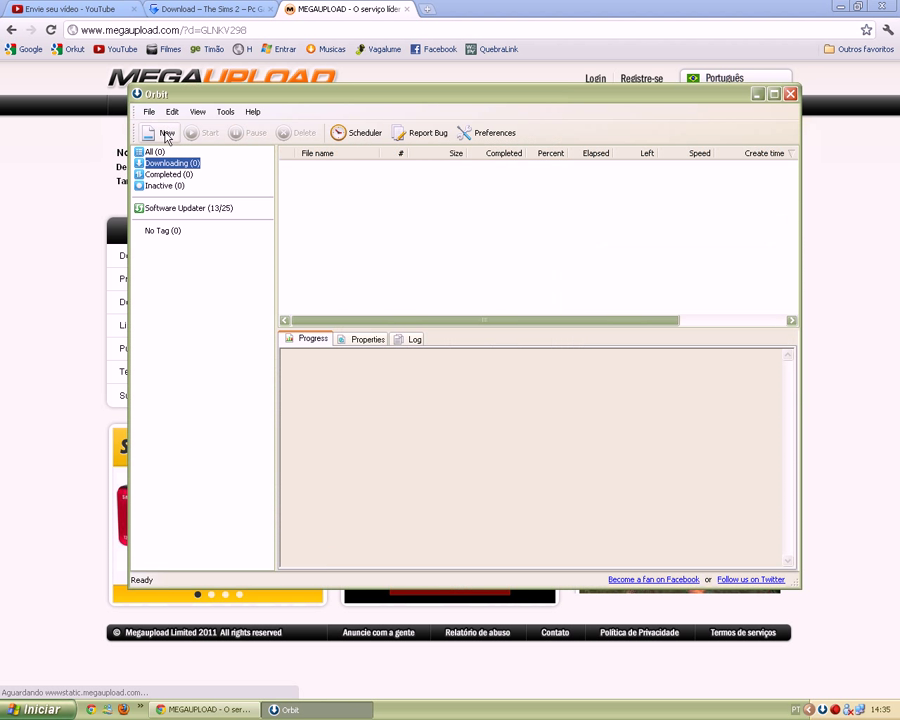
pyautogui.click(165, 132)
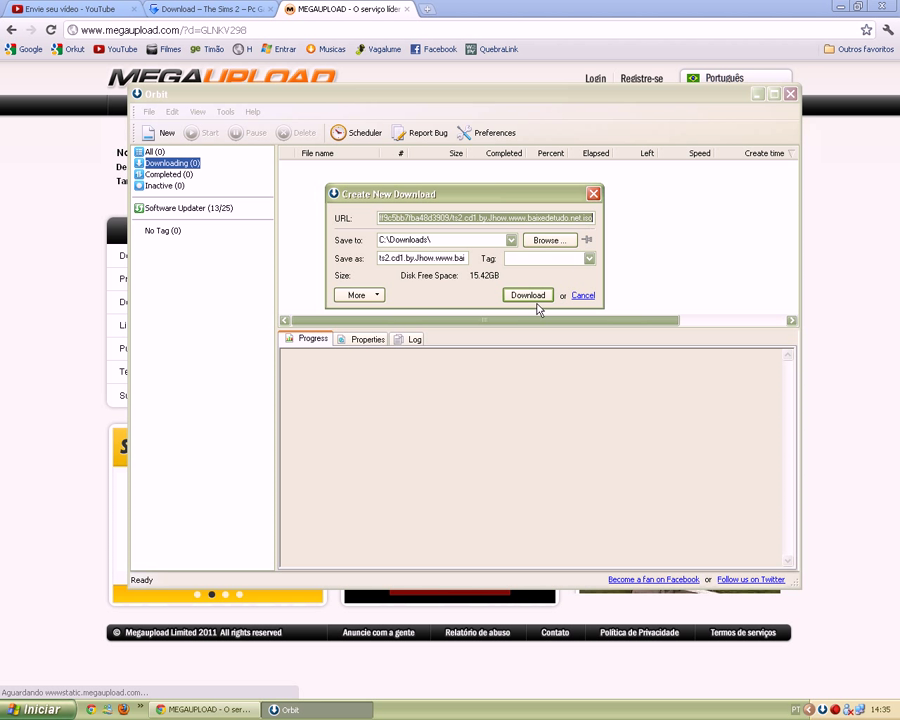
pyautogui.click(527, 295)
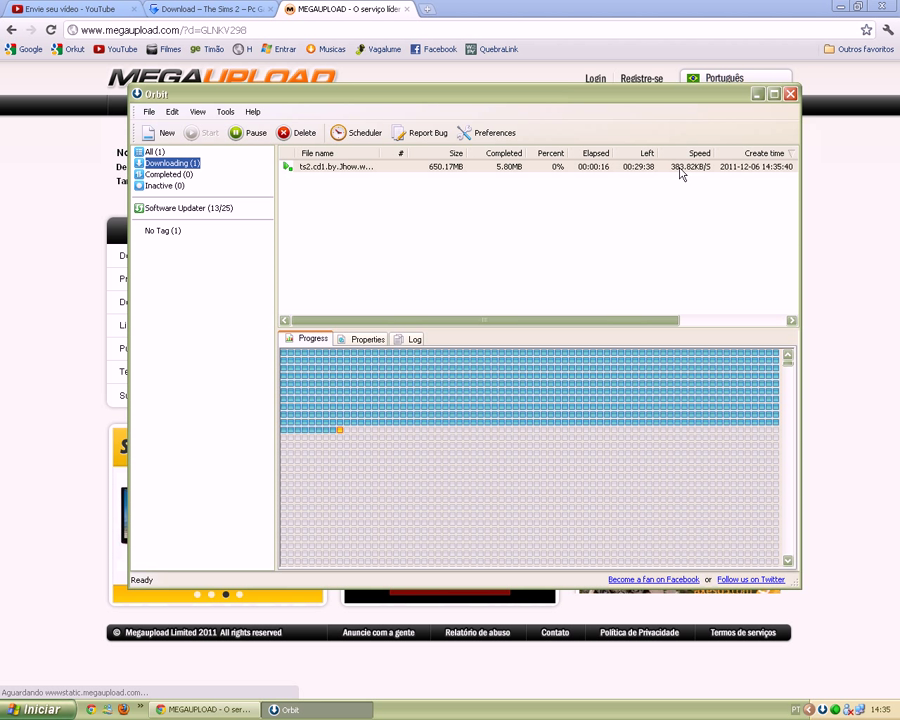
# Delete the running ts2.cd1 download together with its real files and close the Orbit window
pyautogui.click(287, 168)
pyautogui.press('Delete')
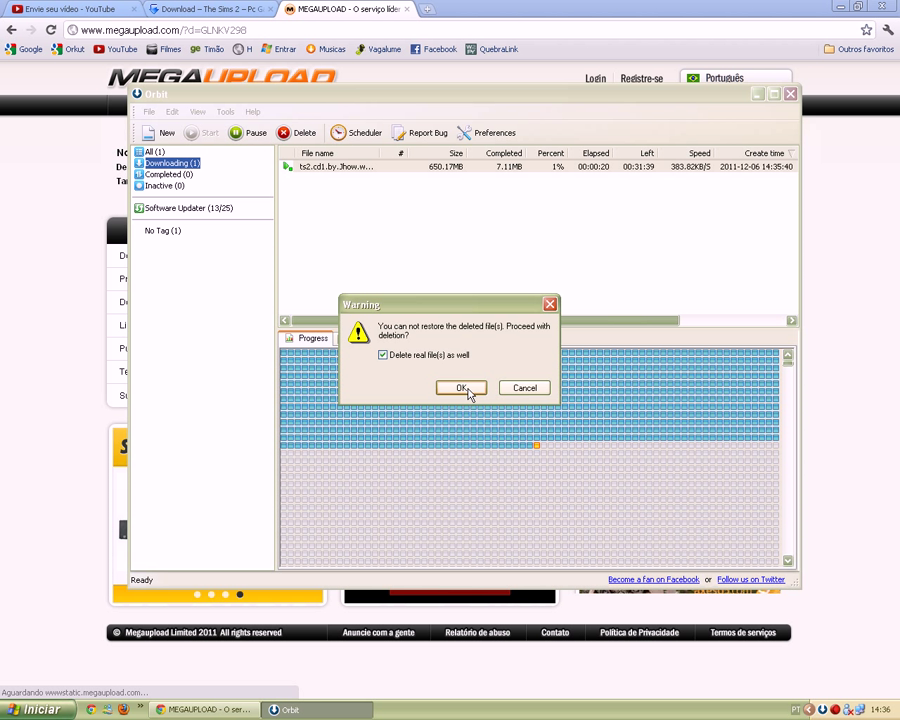
pyautogui.click(472, 391)
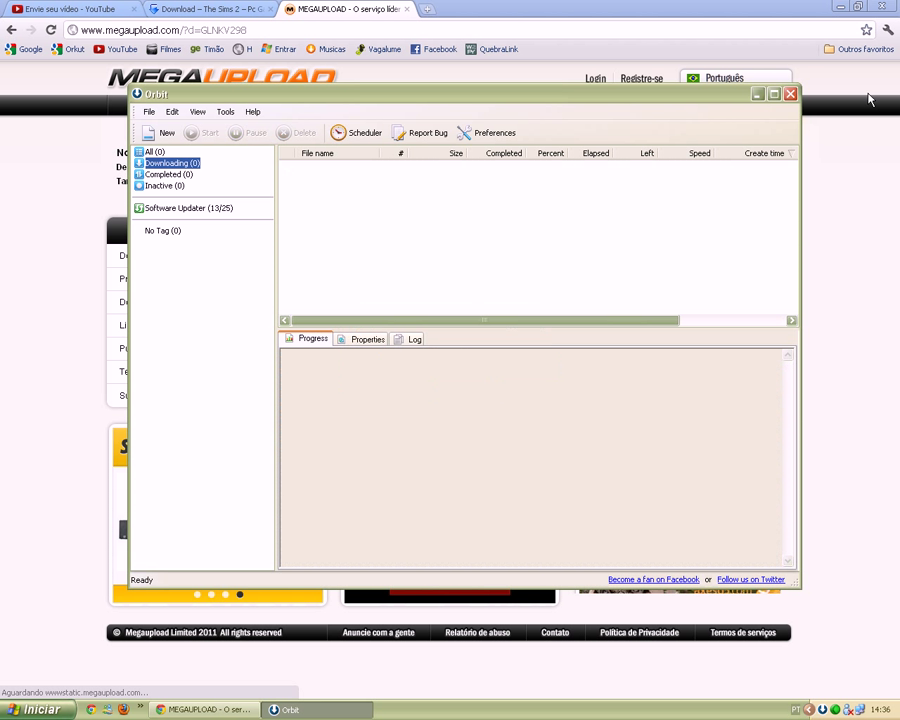
pyautogui.click(790, 94)
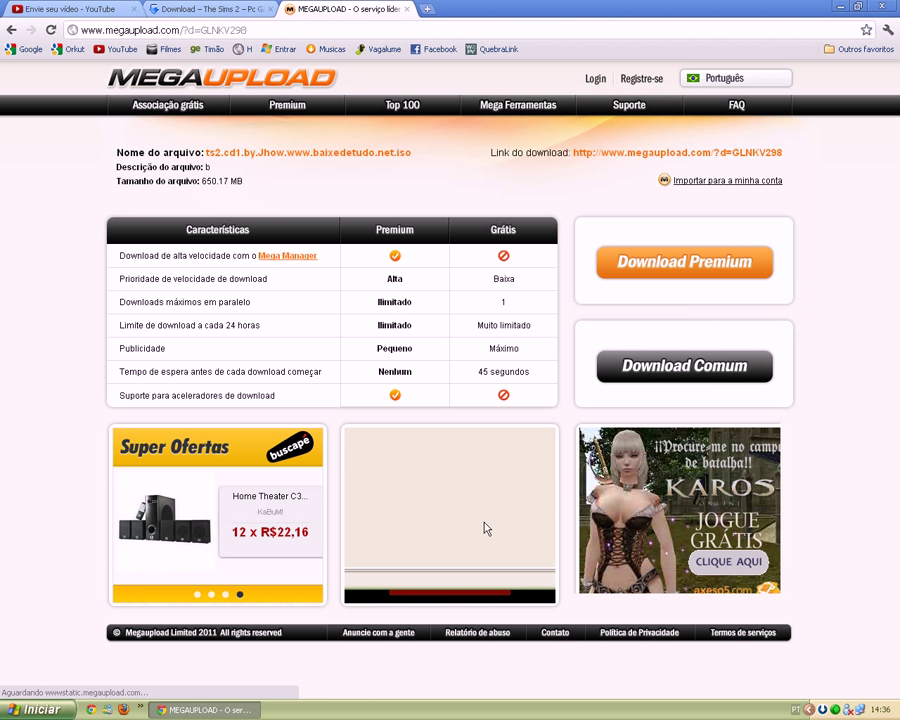